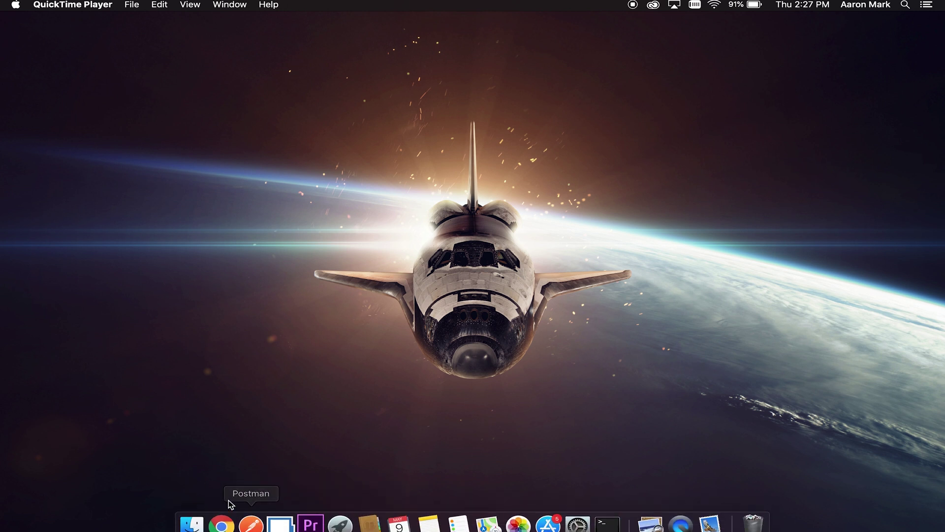
Step: Launch Apple Mail from a Spotlight search for 'mail'
left_click(906, 5)
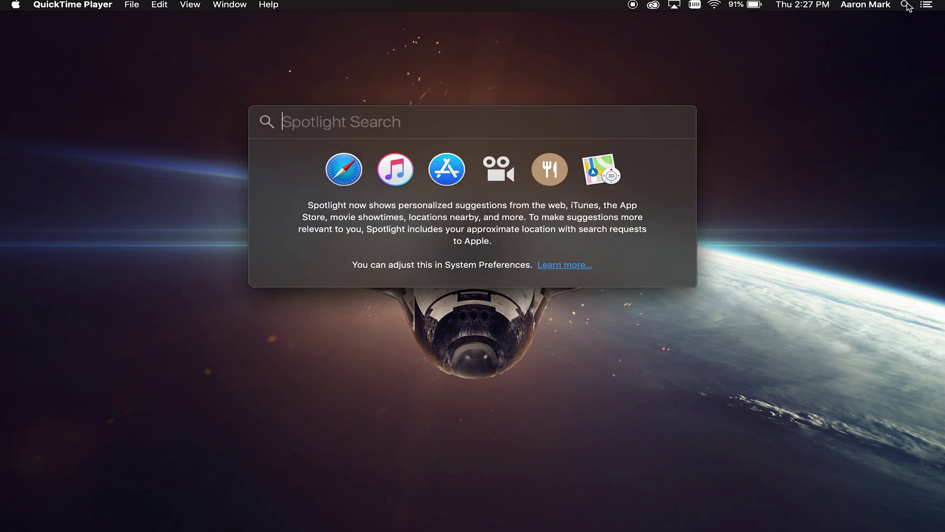
type("mail")
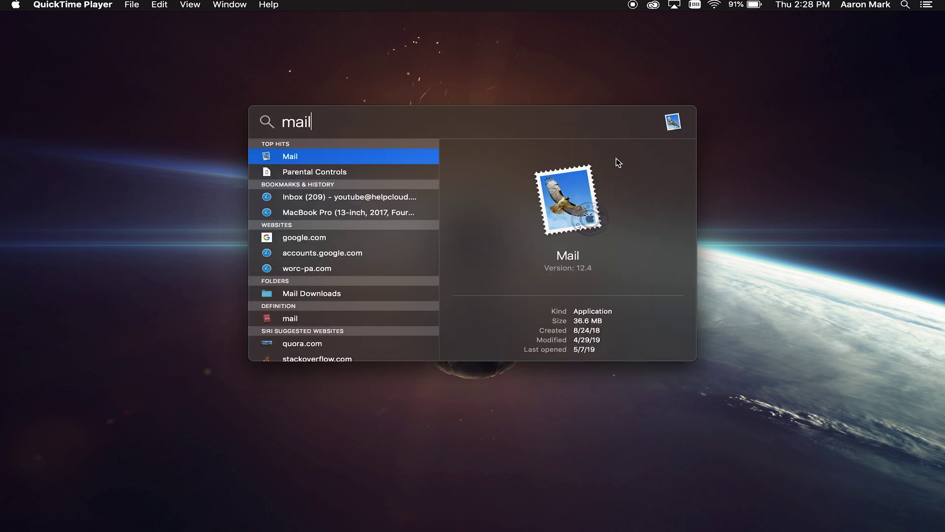
left_click(287, 157)
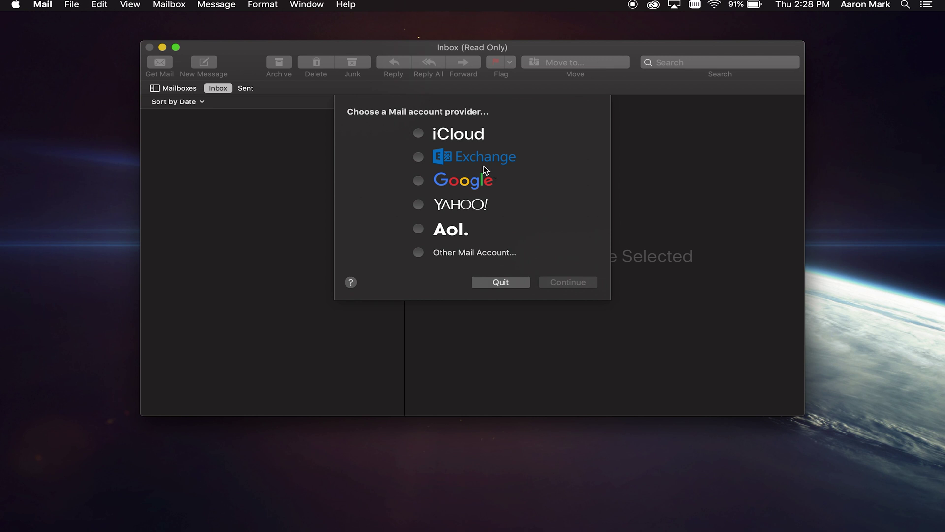
Step: Choose Google as the Mail account provider and continue authentication in Safari
left_click(419, 181)
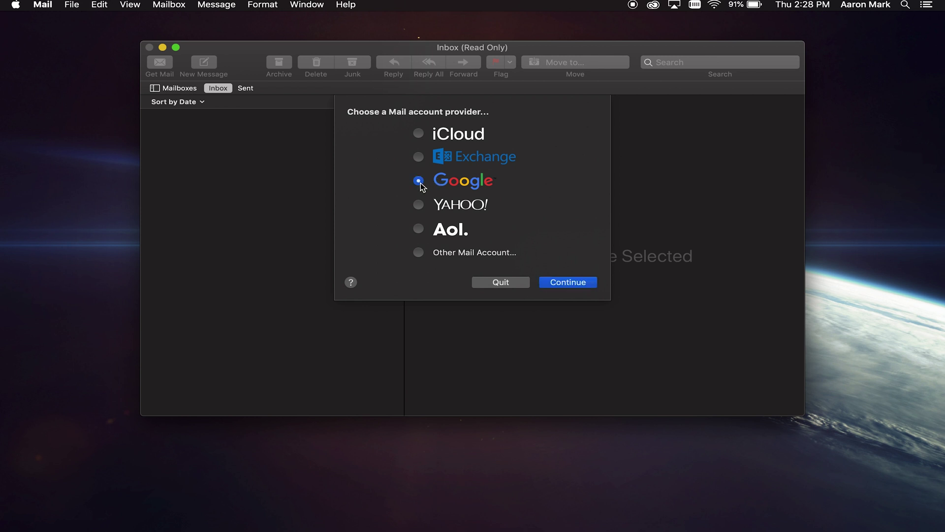
left_click(576, 286)
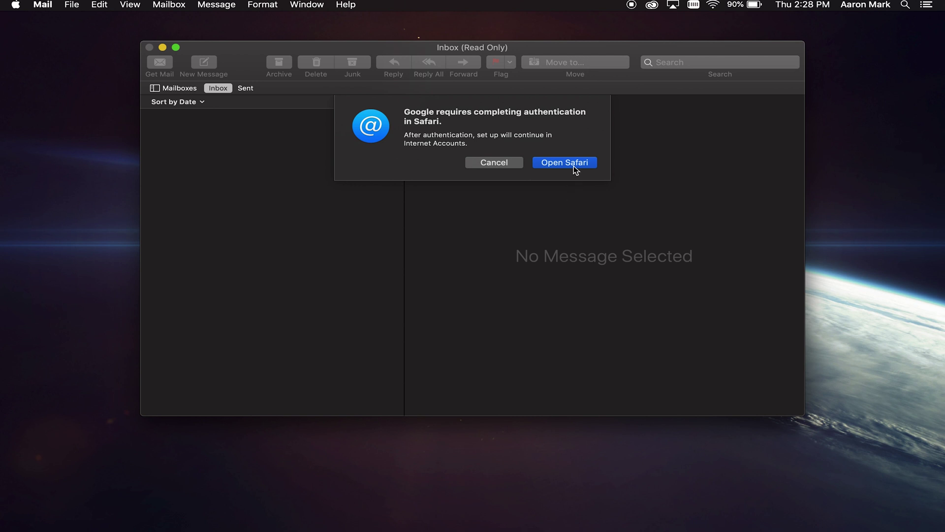
left_click(565, 165)
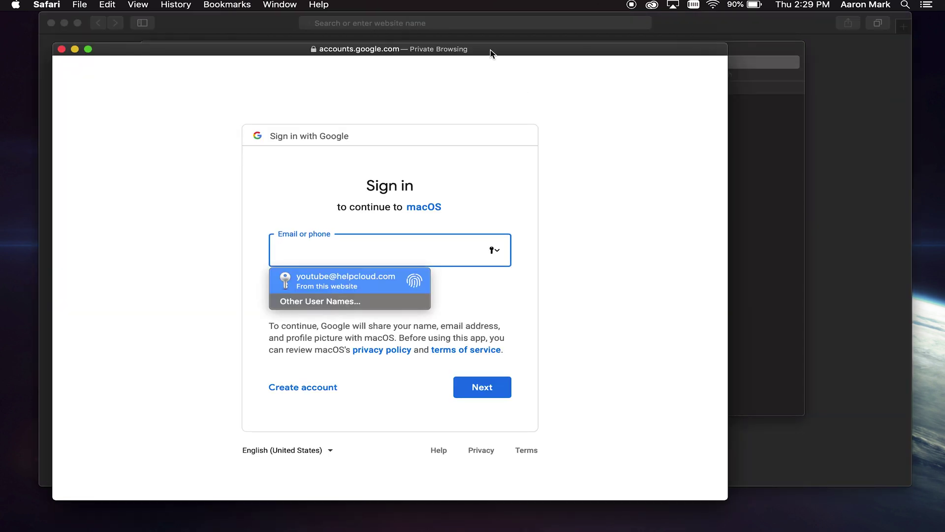
Step: Sign in to Google with the Gmail address and password, then allow macOS access
left_click_drag(490, 53, 574, 49)
left_click(425, 248)
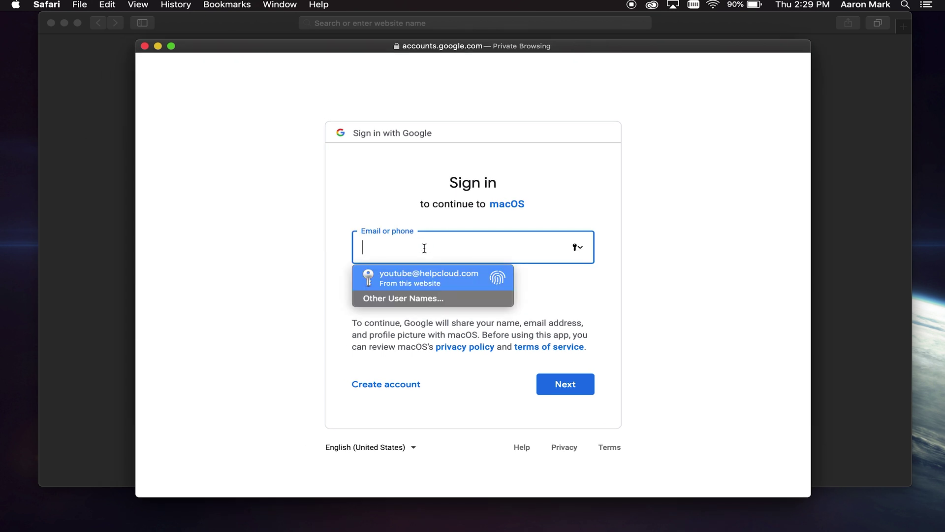
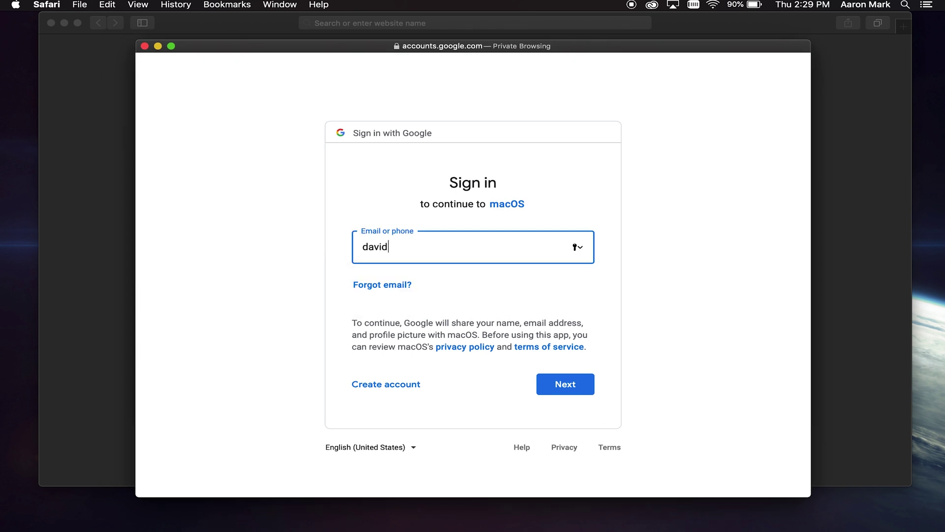
left_click(572, 385)
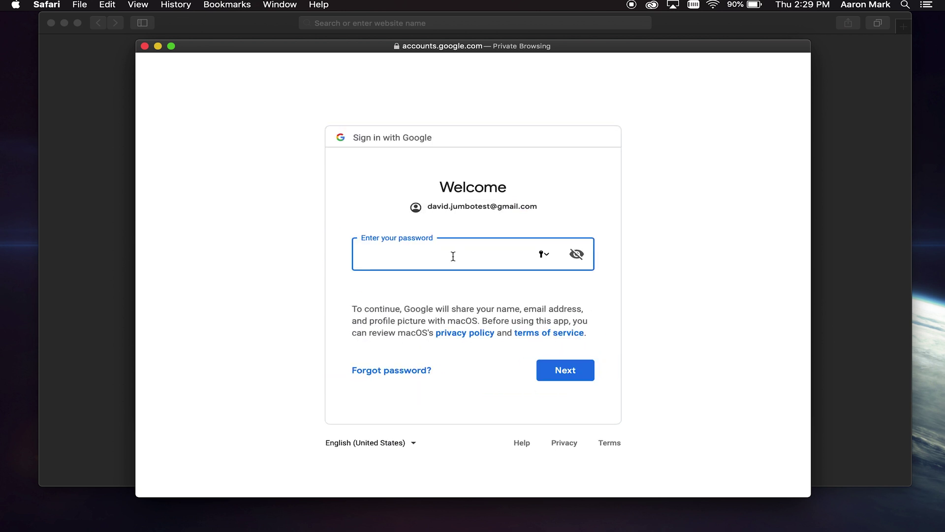
left_click(554, 375)
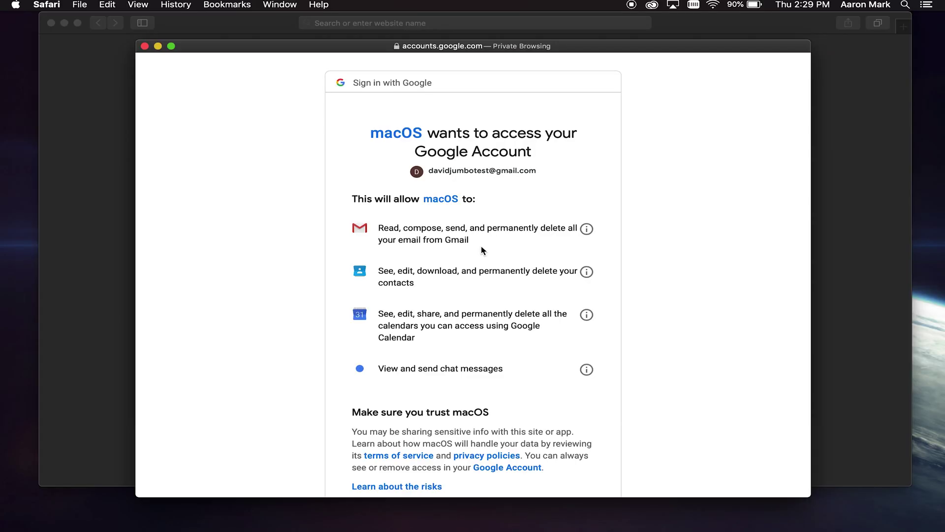
scroll(482, 251, "down", 3)
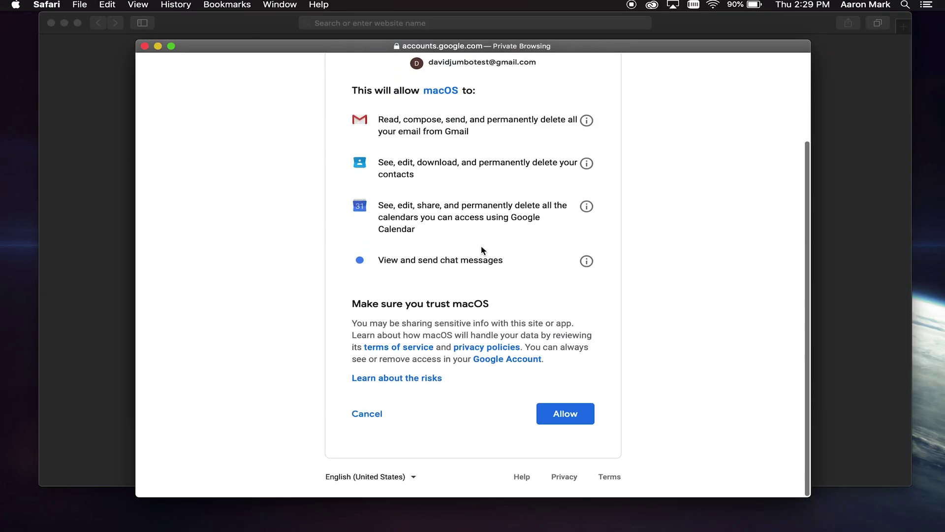
left_click(559, 409)
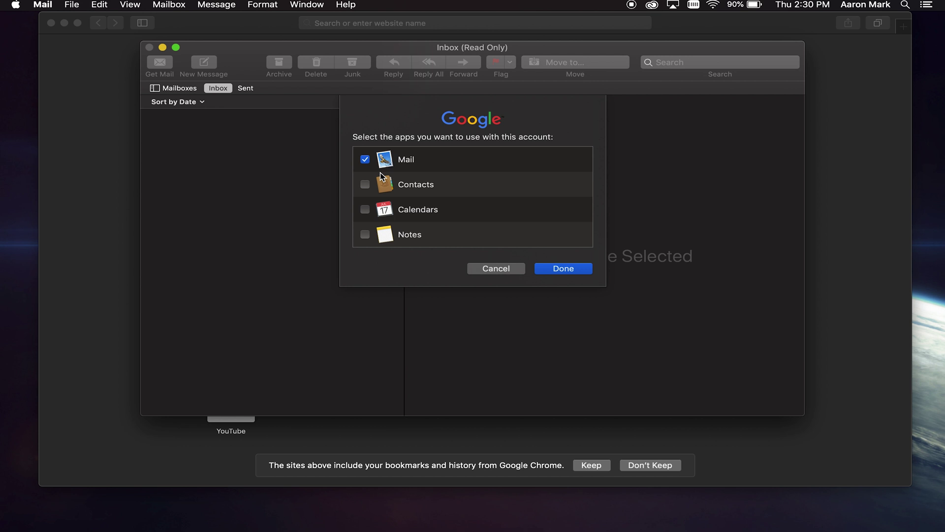
Step: Finish adding the Google account with only Mail enabled
left_click(547, 270)
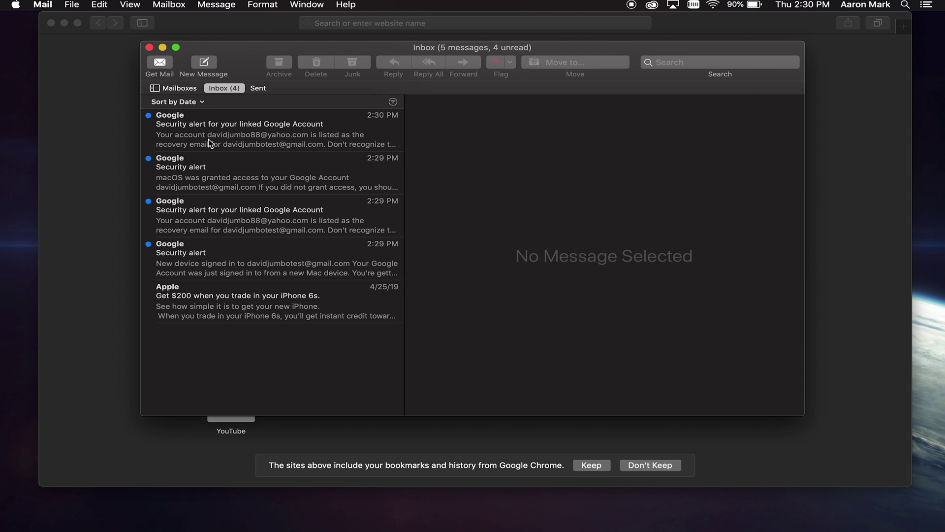
Step: Check the Gmail account for new mail, then start a blank new message
left_click(161, 68)
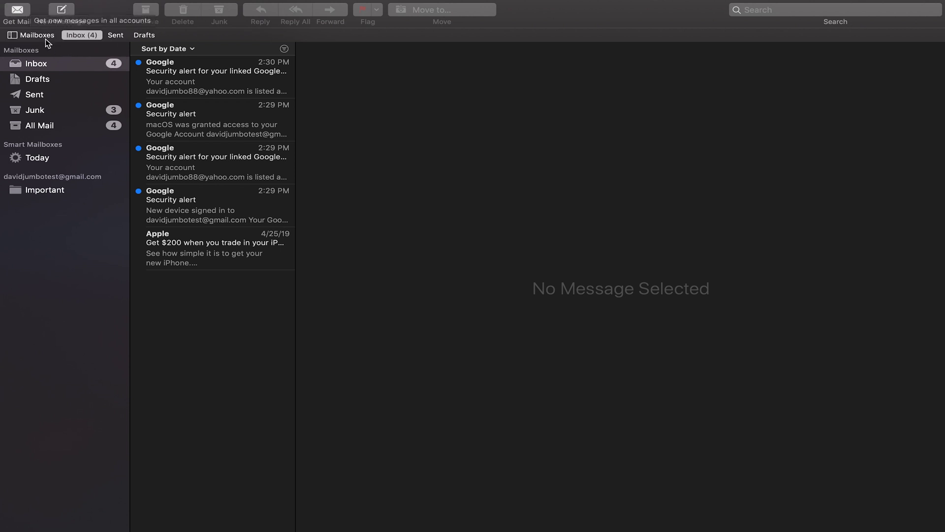
left_click(68, 12)
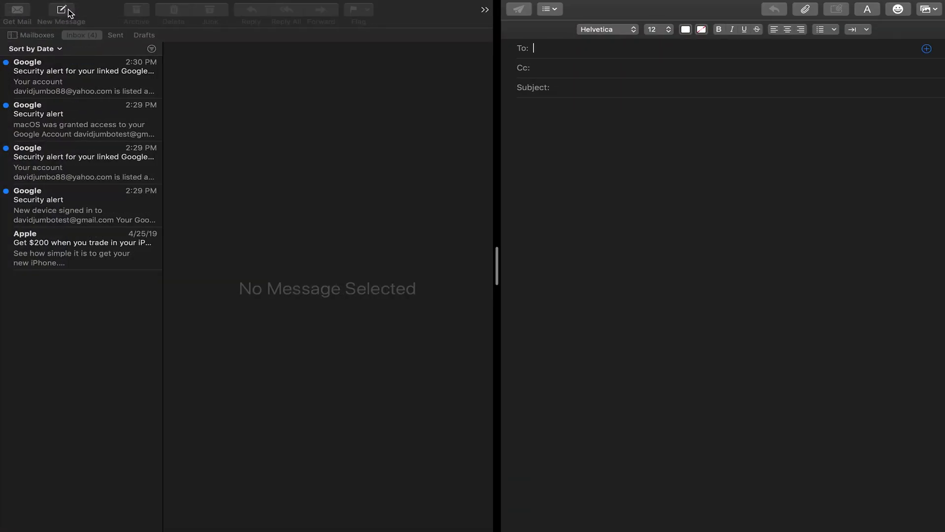
Step: Fill the draft with recipient 'sdfsdv', subject 'sdfsdf' and body 'sdfsdfs'
type("sdfsdv")
key("Tab")
left_click(572, 86)
type("sdfsdf")
key("Tab")
type("sdfsdfs")
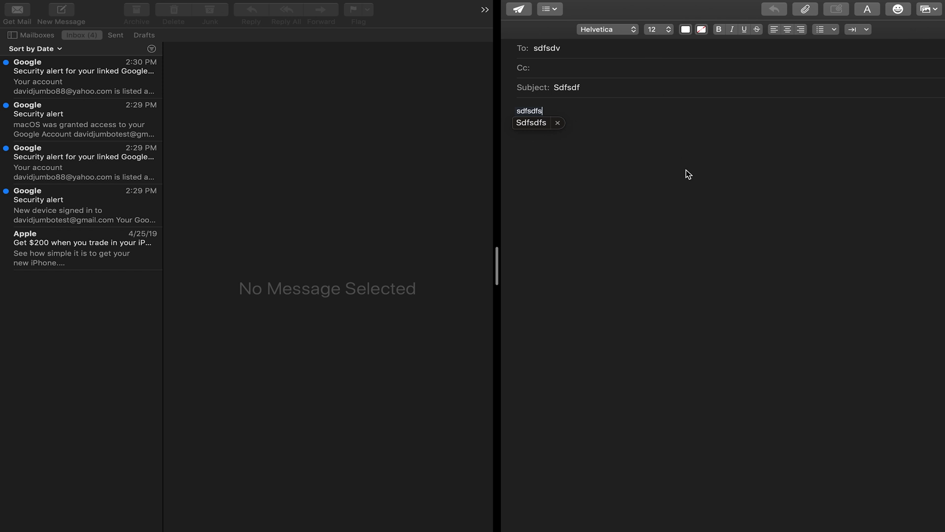
Step: Bring up the draft's photo insertion options and dismiss them
left_click(867, 23)
left_click(937, 11)
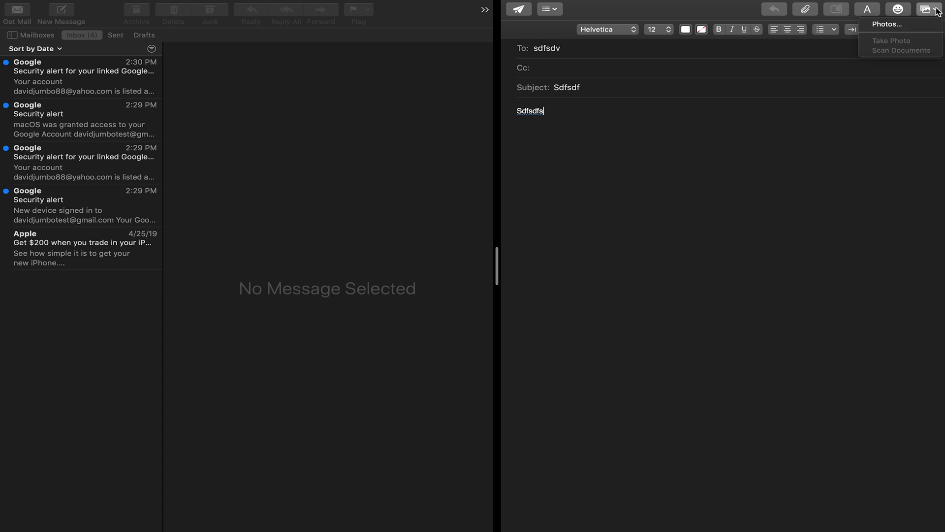
left_click(876, 73)
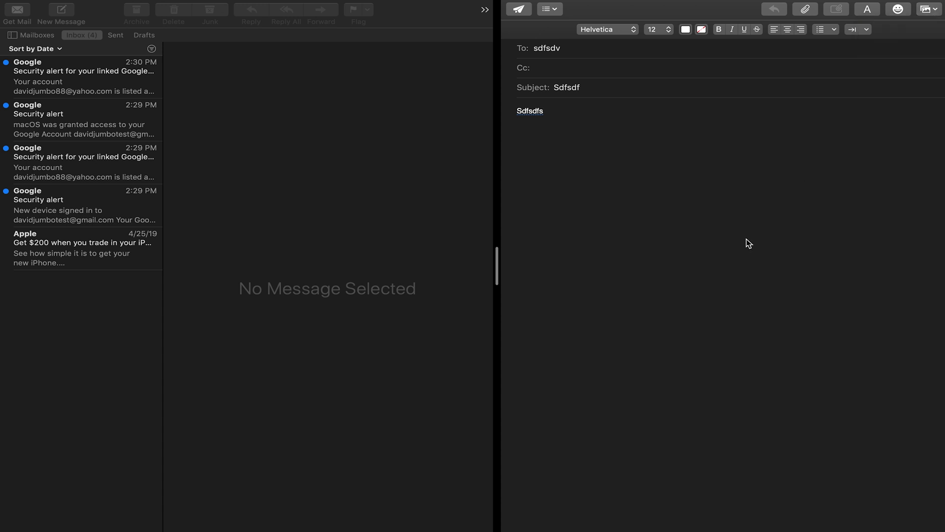
mouse_move(608, 3)
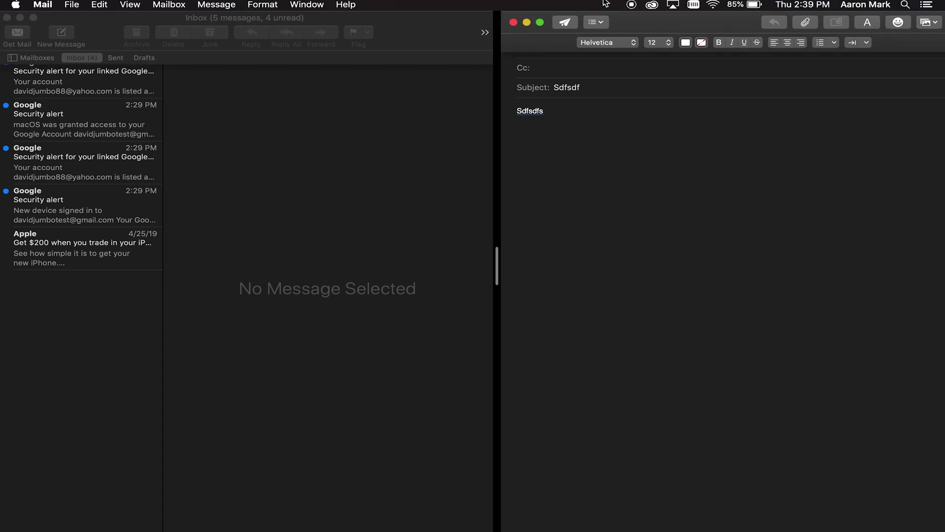
Step: Close the unfinished draft and drag the inbox/message split divider to resize it
left_click(513, 23)
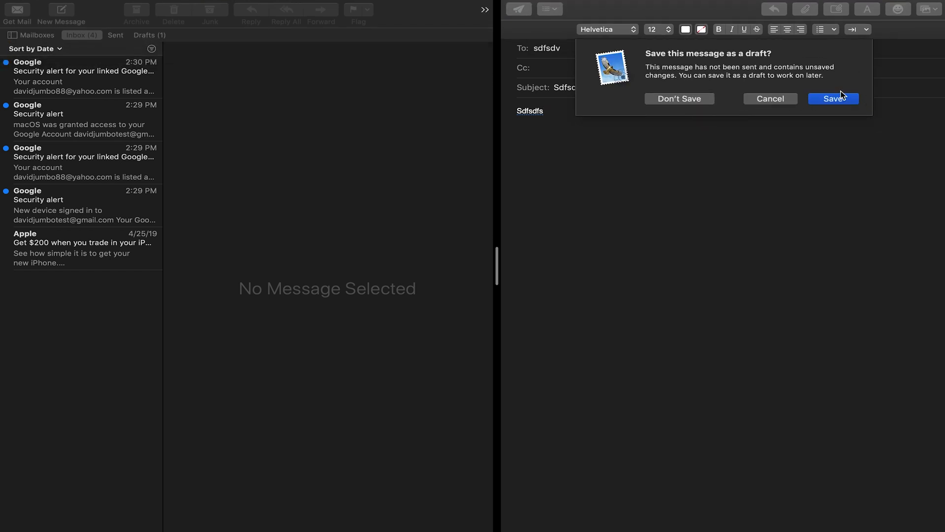
left_click(766, 100)
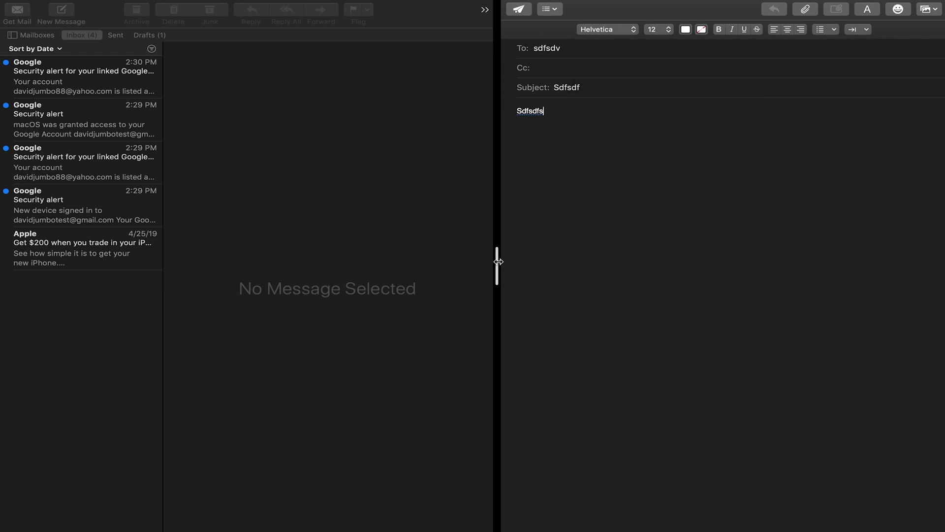
left_click_drag(498, 261, 465, 250)
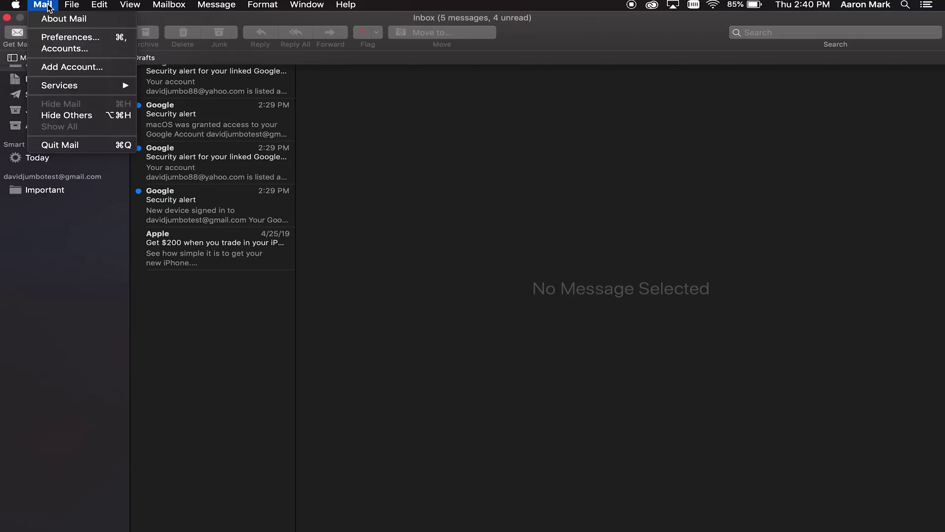
Step: Choose Mail > Add Account… to look at adding another account
left_click(57, 70)
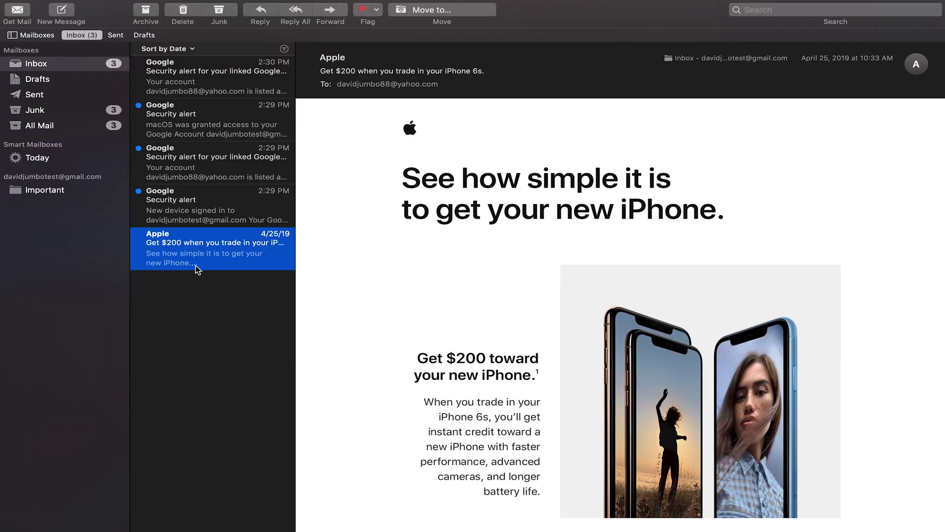
Step: Scroll through the Apple iPhone trade-in email and show its Move to… mailbox list
scroll(576, 182, "down", 20)
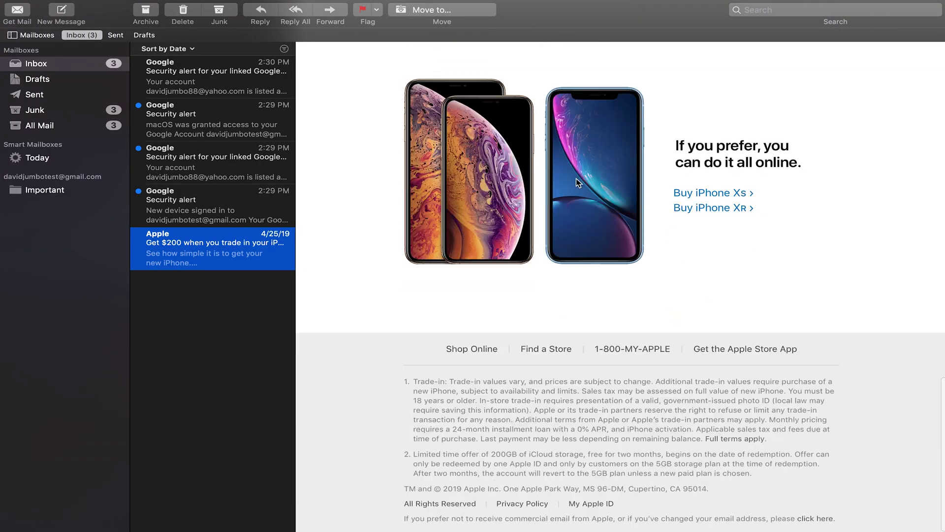
scroll(577, 182, "up", 15)
scroll(576, 182, "up", 10)
mouse_move(233, 13)
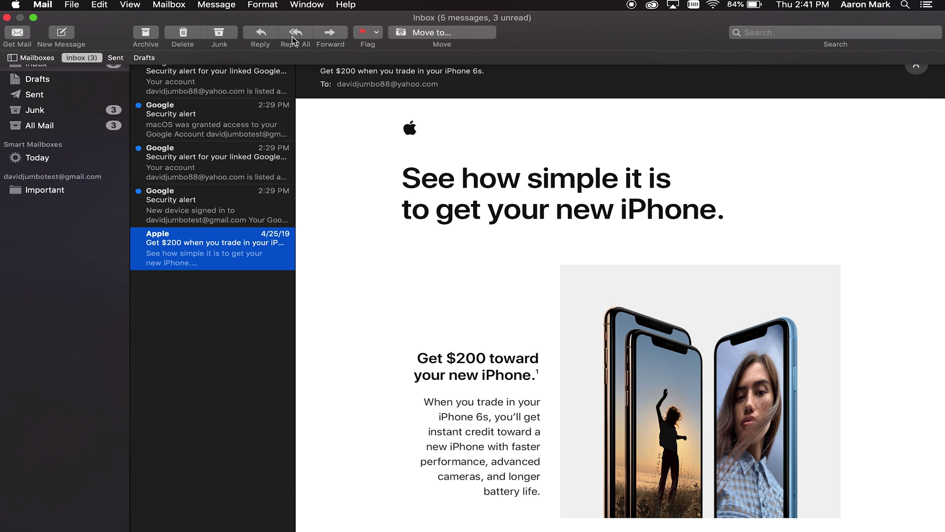
left_click(461, 32)
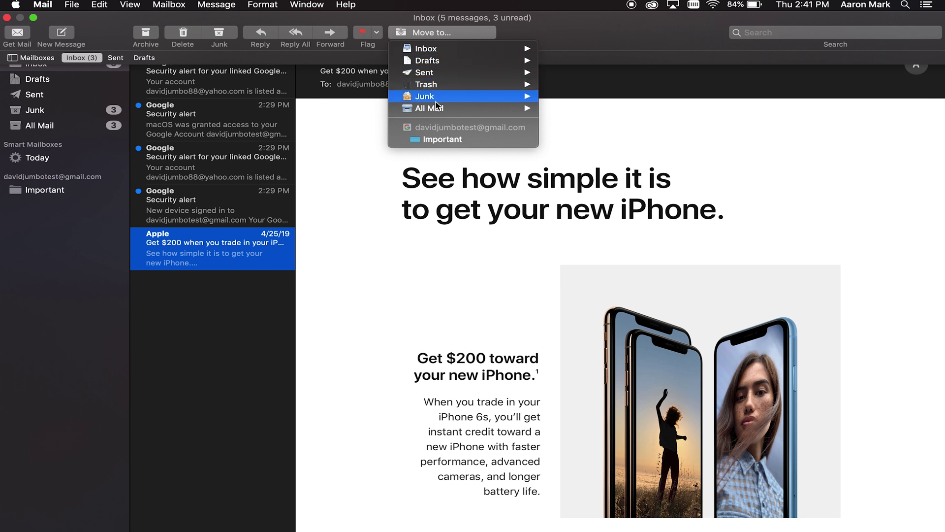
mouse_move(454, 51)
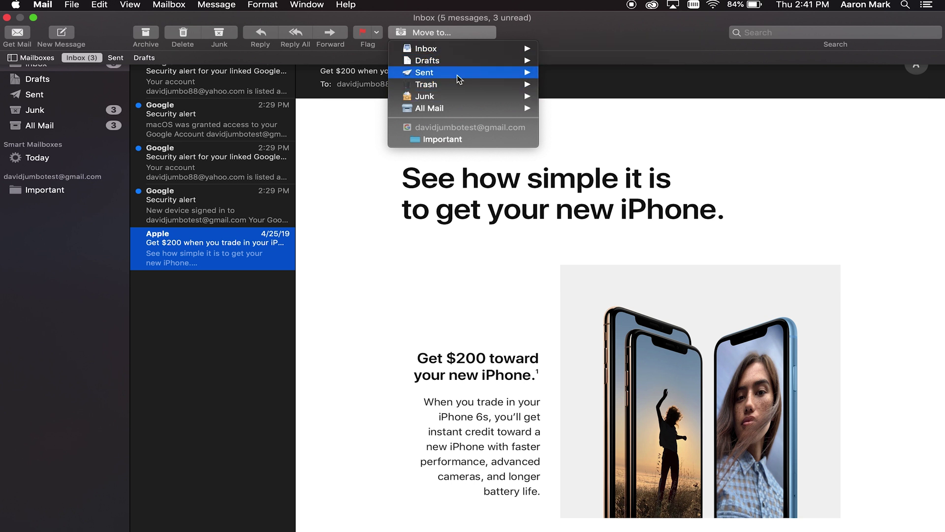
mouse_move(462, 85)
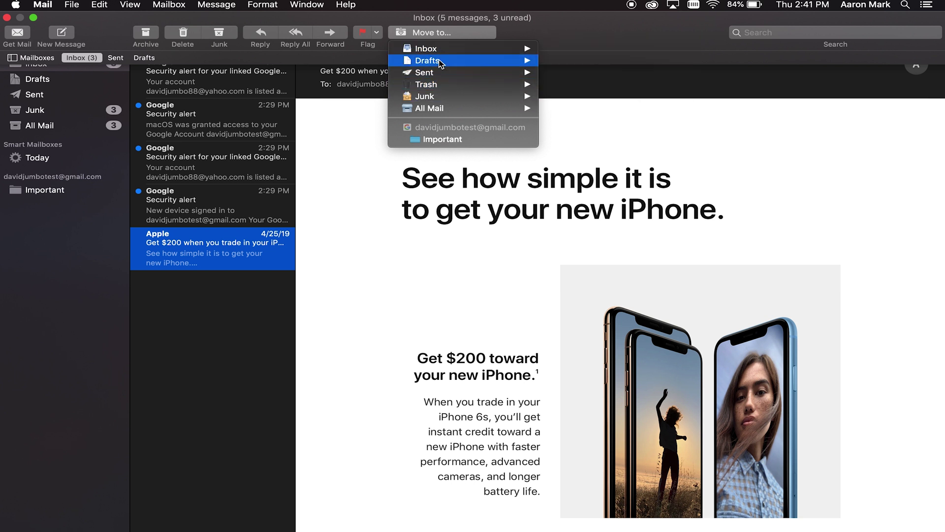